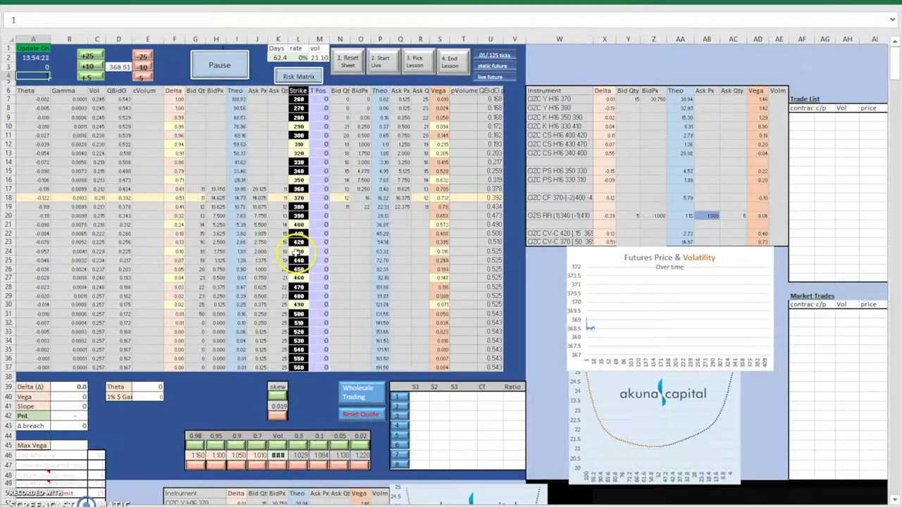
Sell 20 of the 290 puts, 25 of the 520 calls and 75 of the 500 calls, resetting the quotes between trades.
click(343, 126)
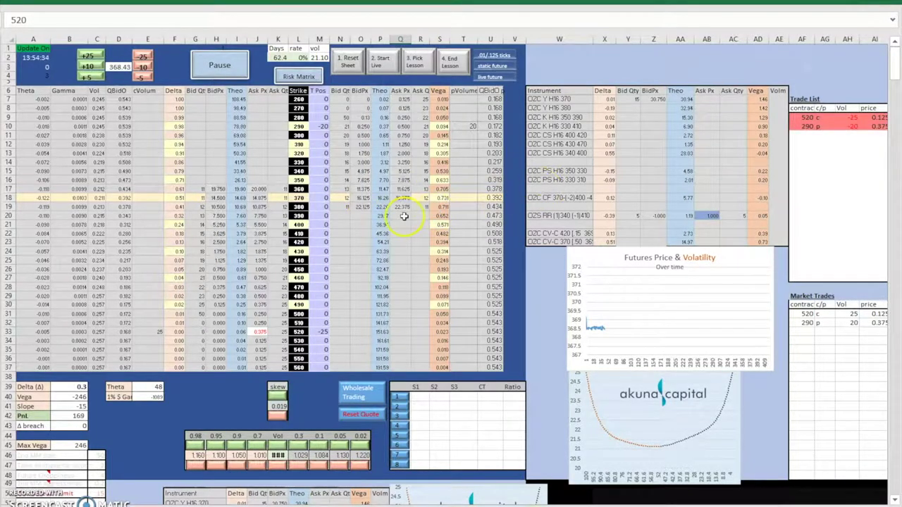
click(373, 416)
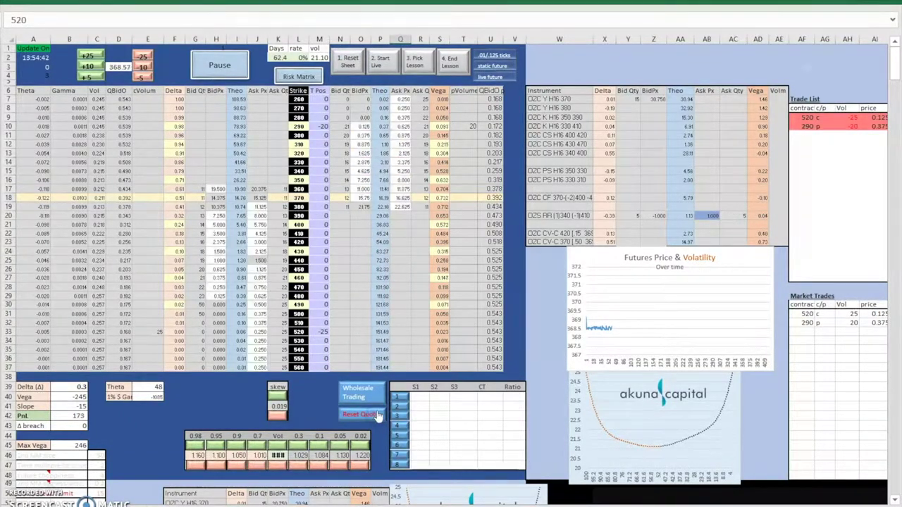
click(352, 314)
click(279, 315)
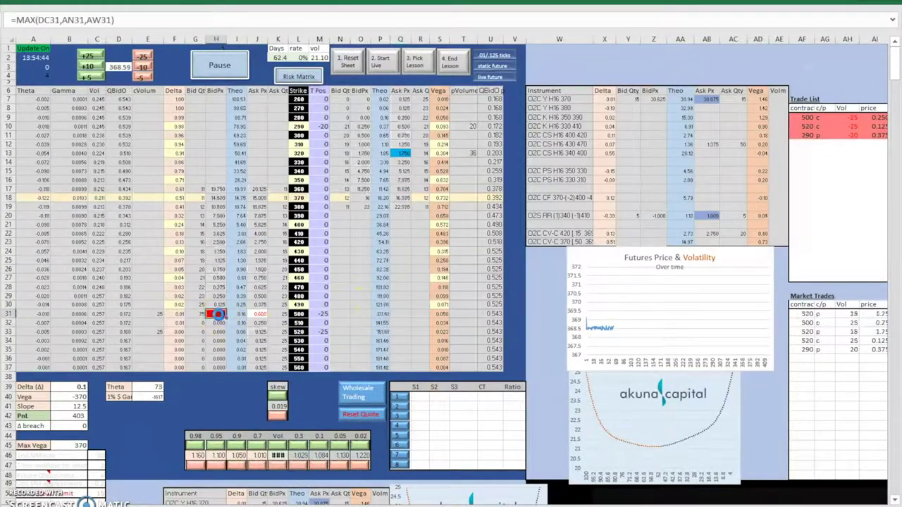
click(380, 415)
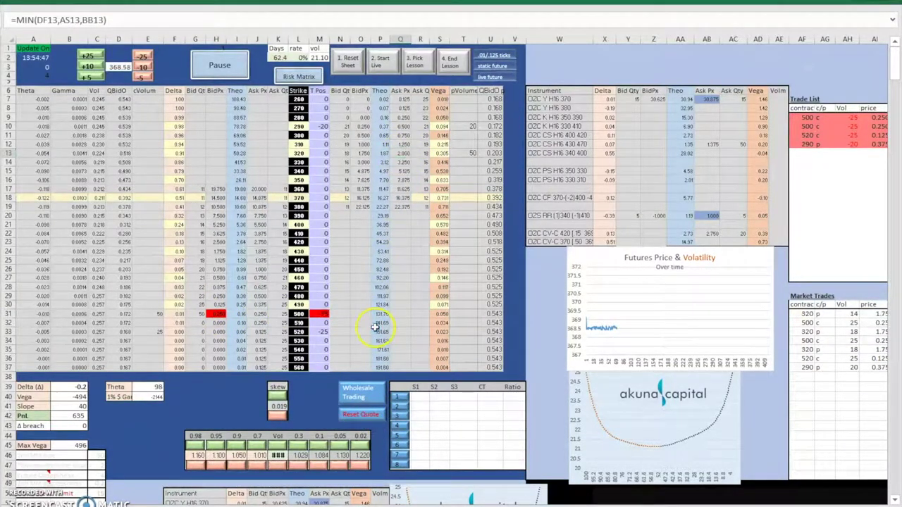
click(351, 416)
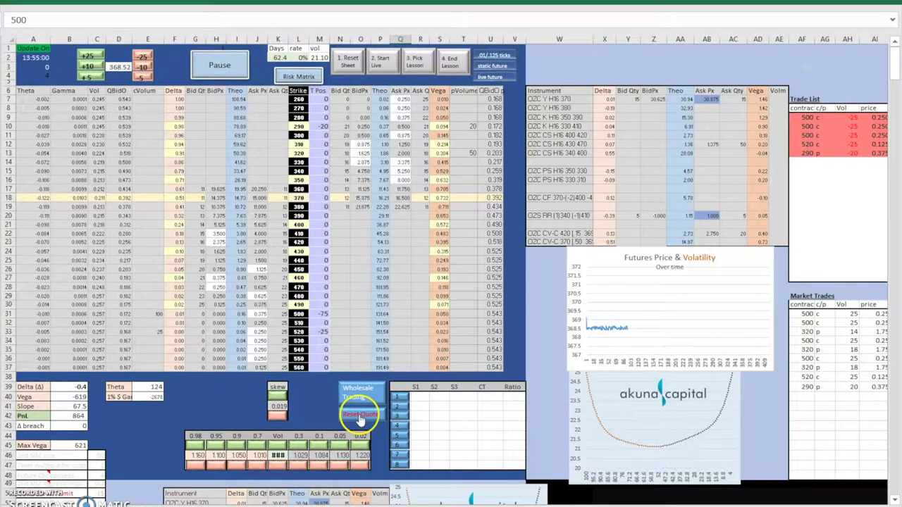
Raise the volatility to 21.16 and reset the quotes, and hedge the short delta by buying 5 futures twice.
click(280, 437)
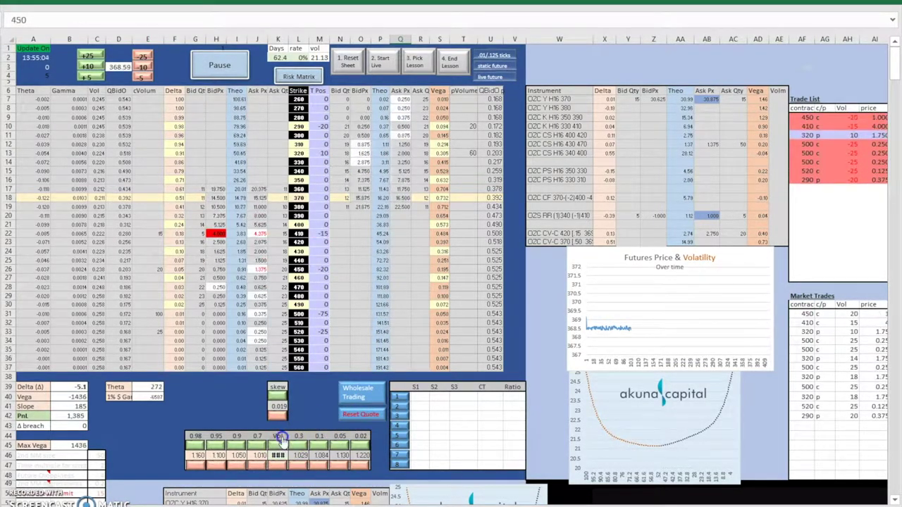
click(362, 414)
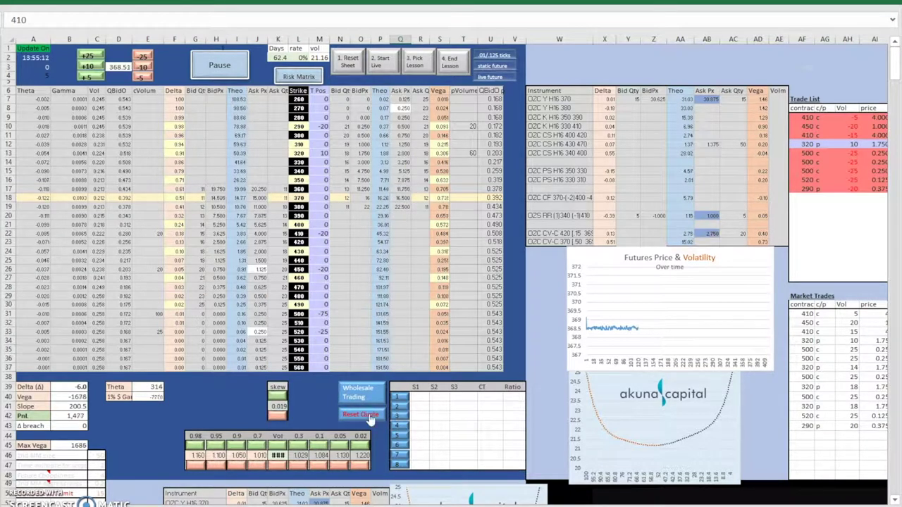
click(92, 77)
click(94, 79)
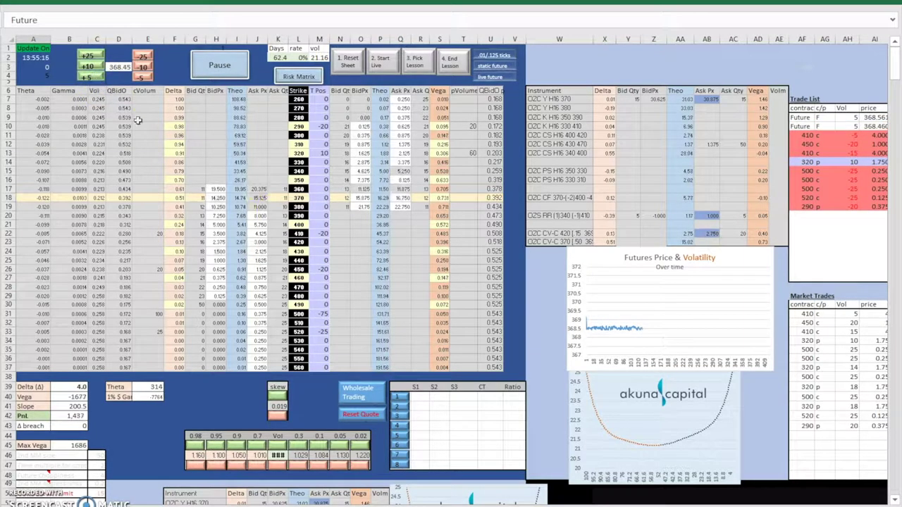
Set up a wholesale spread with strikes 360, 370 and 380 and combo type cf.
click(362, 396)
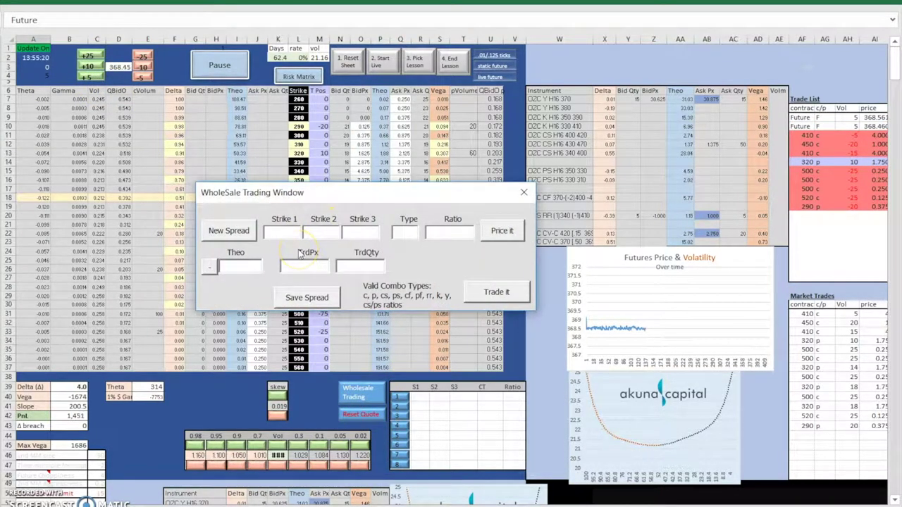
text(35)
text(60)
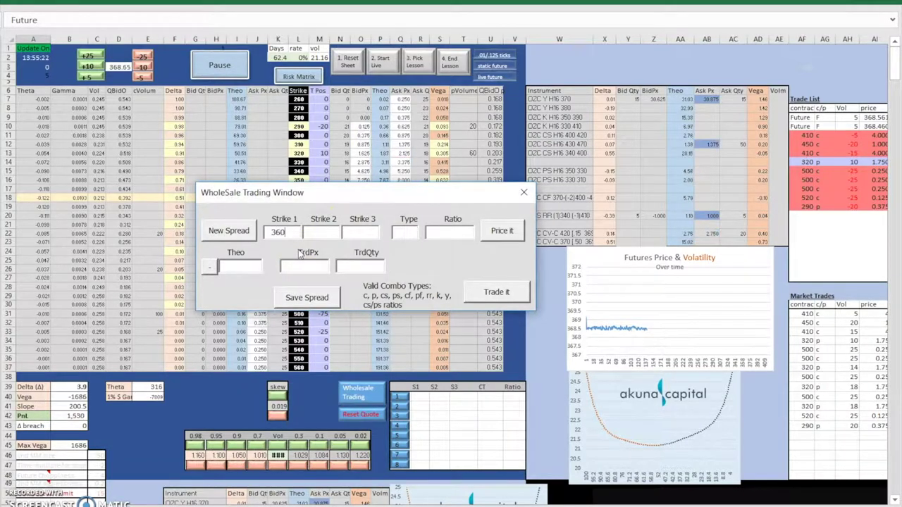
key(Tab)
text(370)
key(Tab)
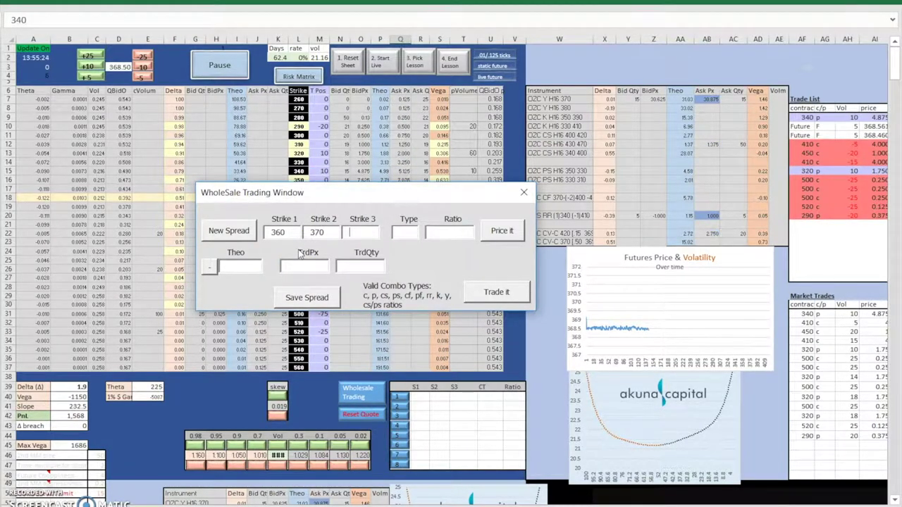
text(380)
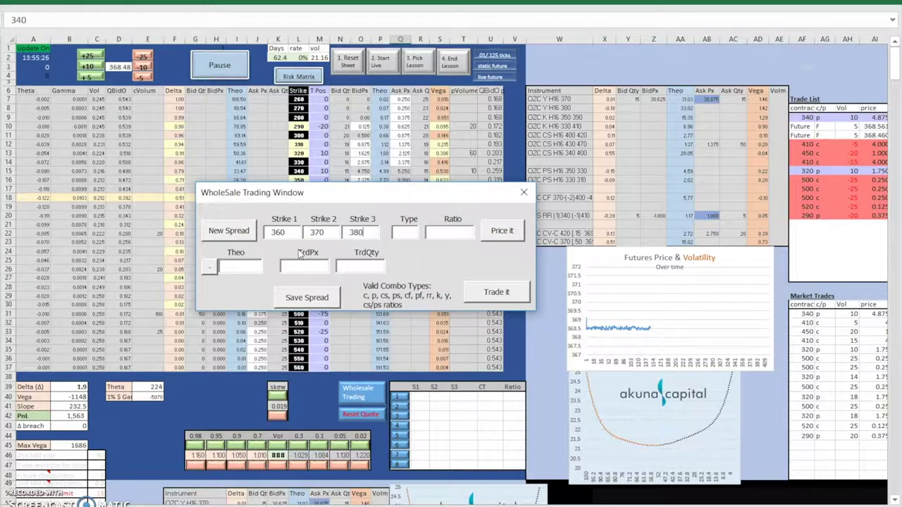
click(409, 231)
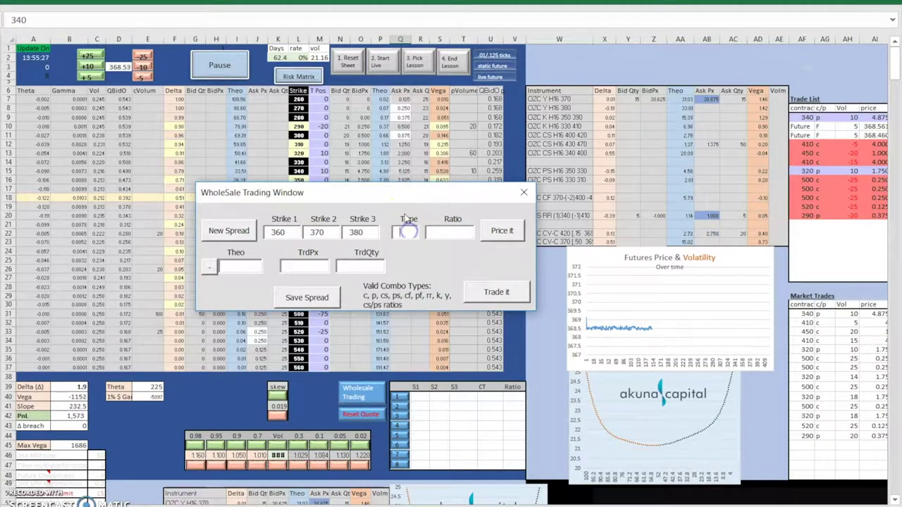
text(cf)
key(Tab)
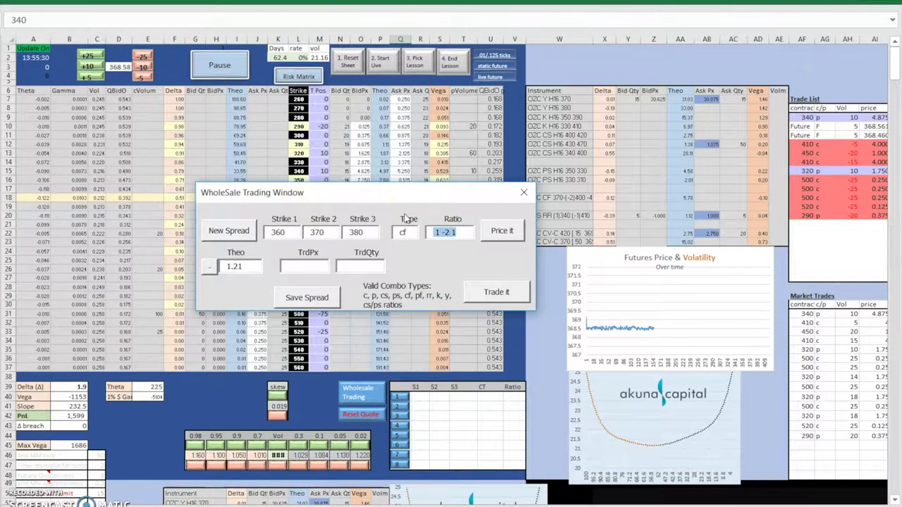
Trade 30 of the 360/370/380 call fly at a price of 1.15 and close the wholesale trading window.
key(Tab)
key(Tab)
text(1.)
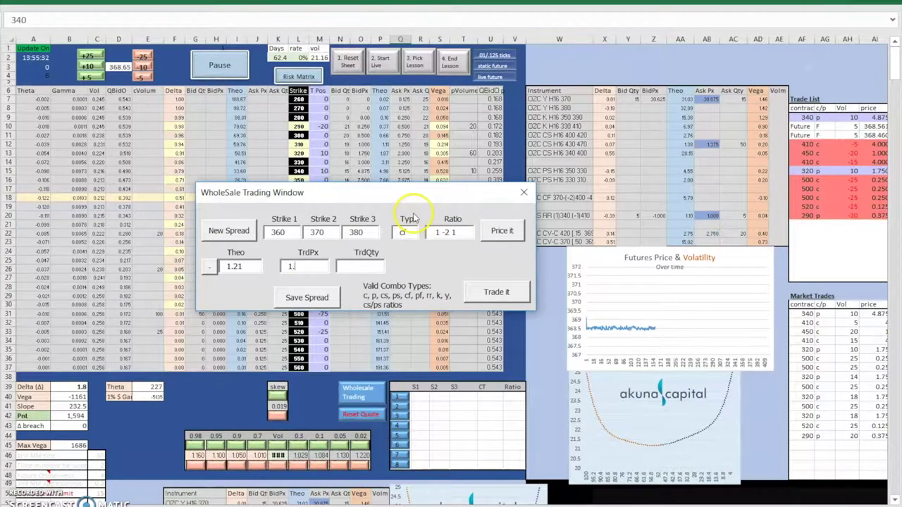
text(15)
key(Tab)
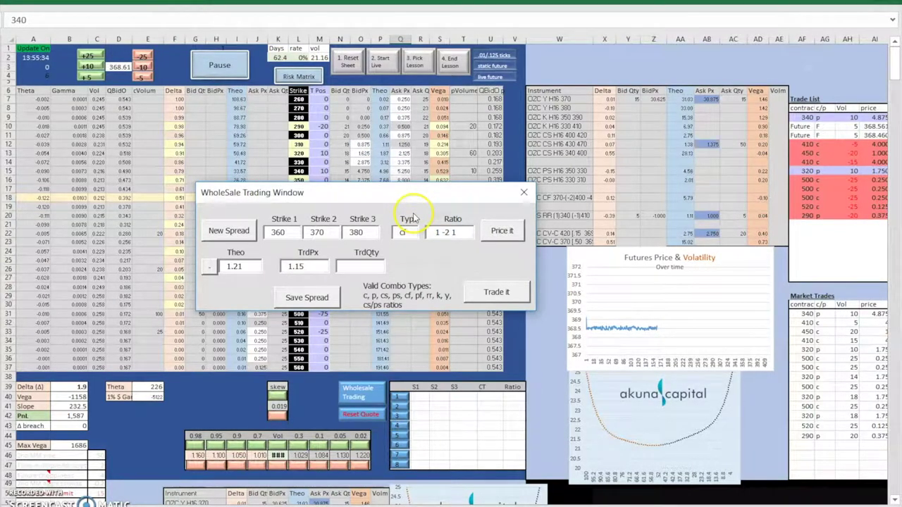
click(498, 291)
click(523, 191)
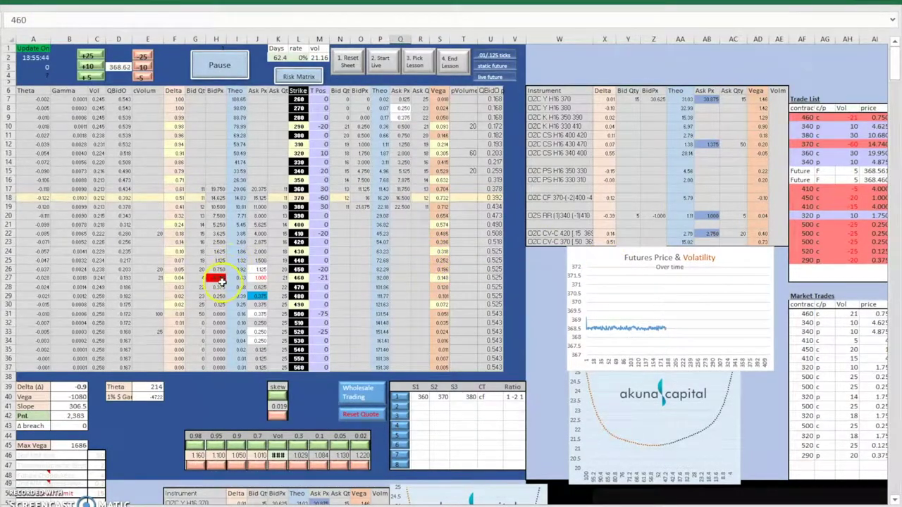
Reset the quotes, buy 15 of the 450 calls and sell 30 of the 410 calls, hedging with a purchase of 5 futures.
click(361, 414)
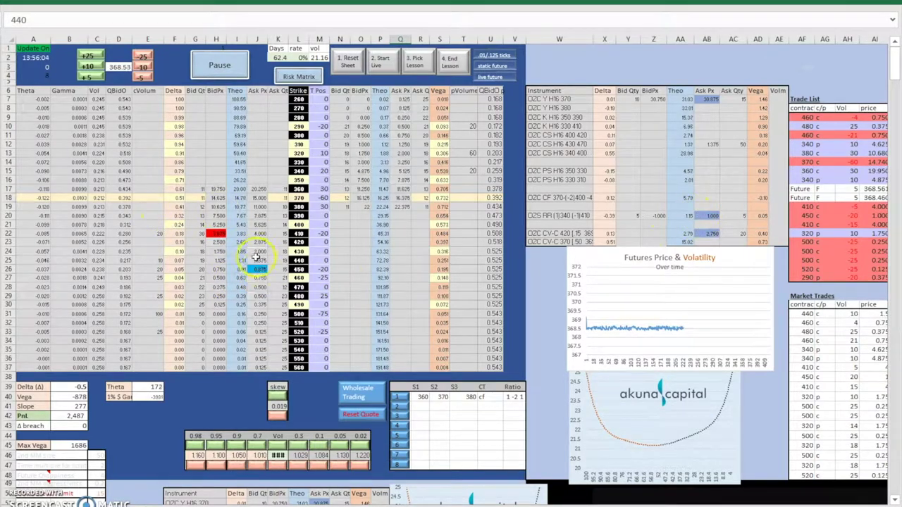
click(260, 270)
click(217, 233)
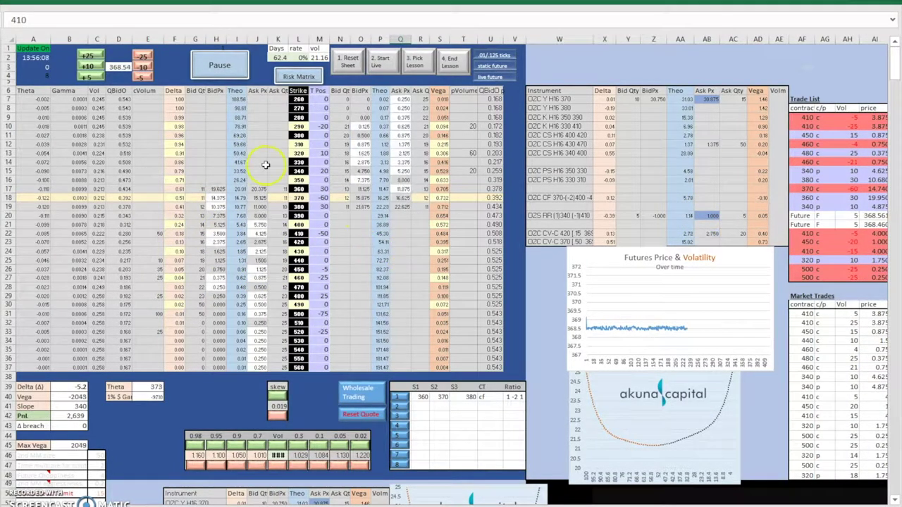
click(86, 76)
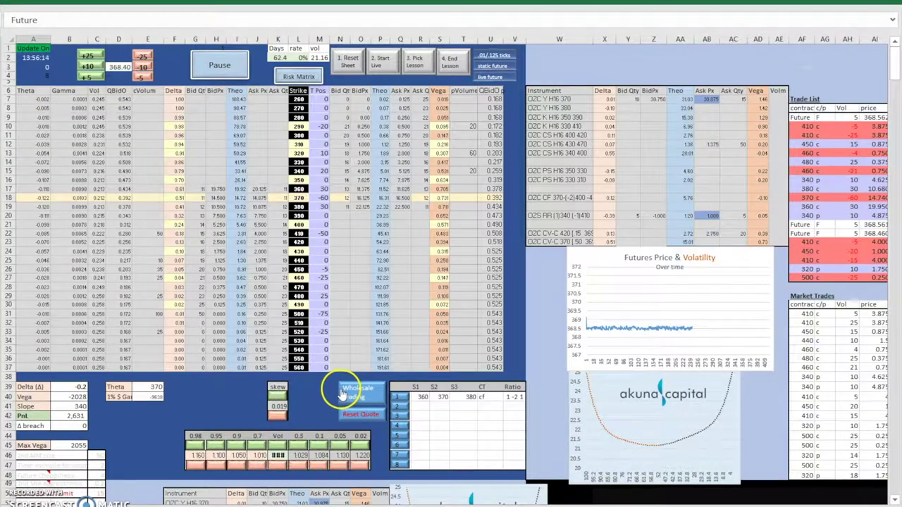
Recall the first saved spread, trade 30 of the 360/370/380 call fly at 1.16, and close the window.
click(342, 393)
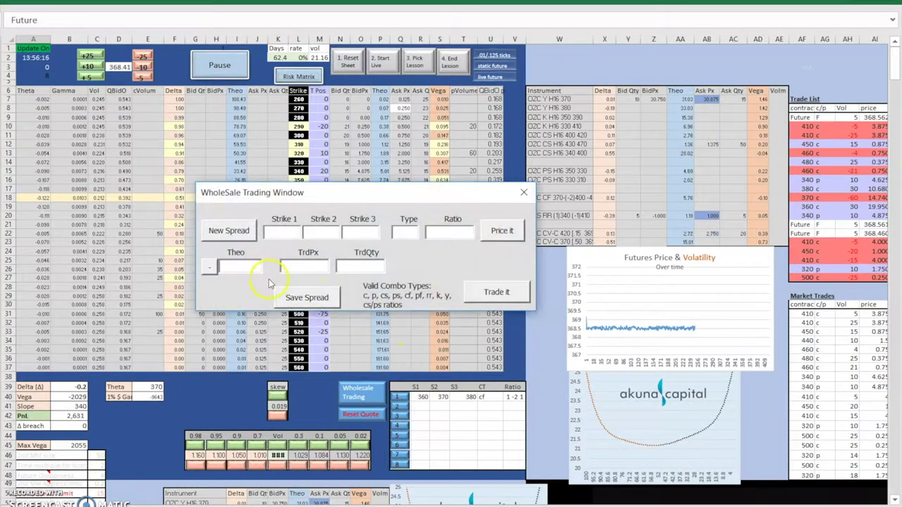
click(524, 193)
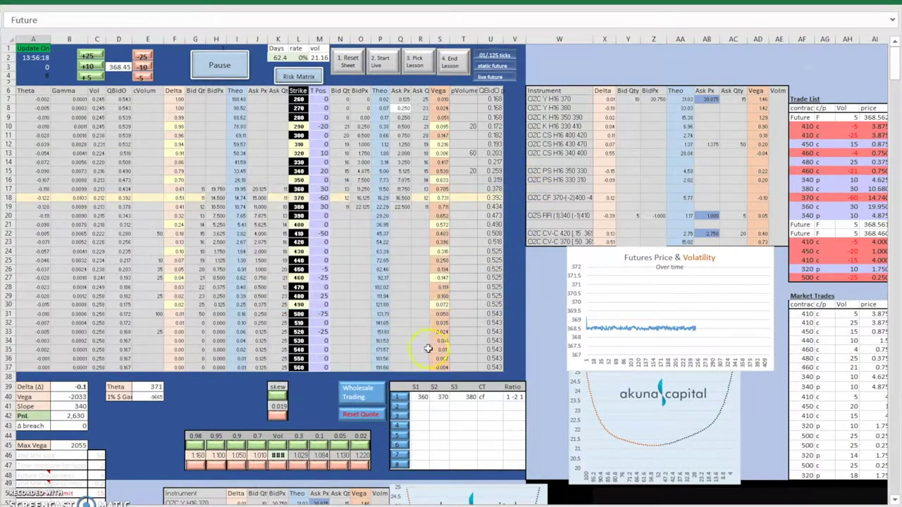
double_click(400, 396)
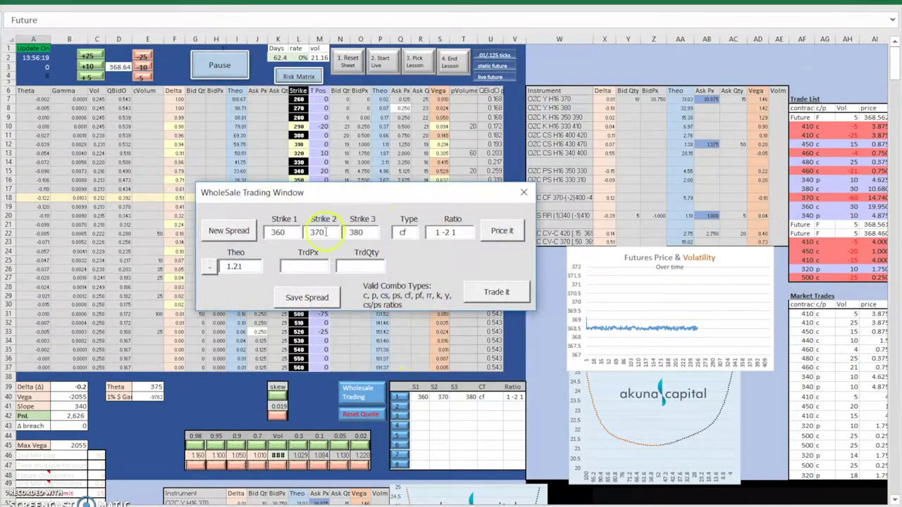
click(303, 266)
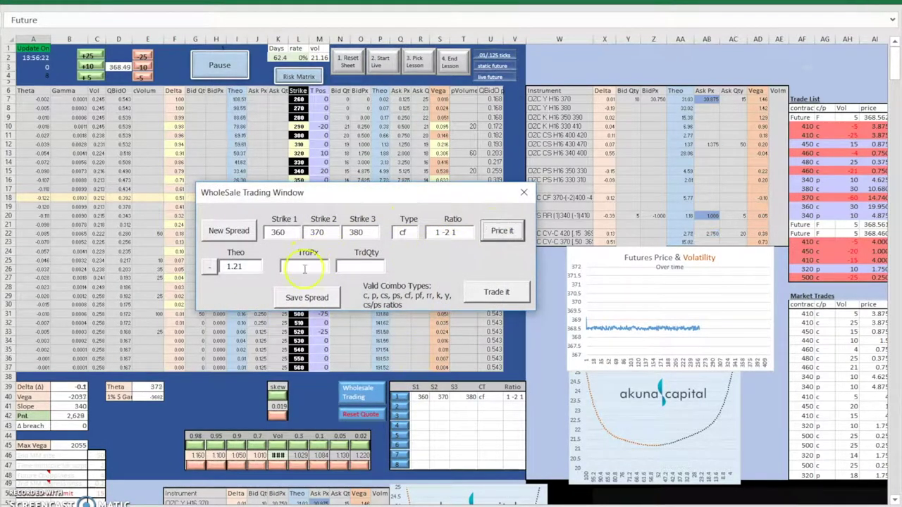
text(1.)
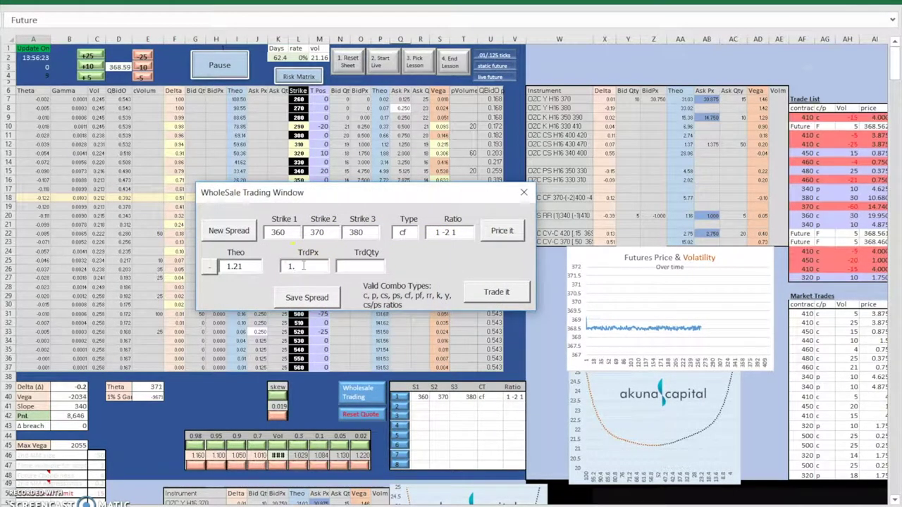
text(16)
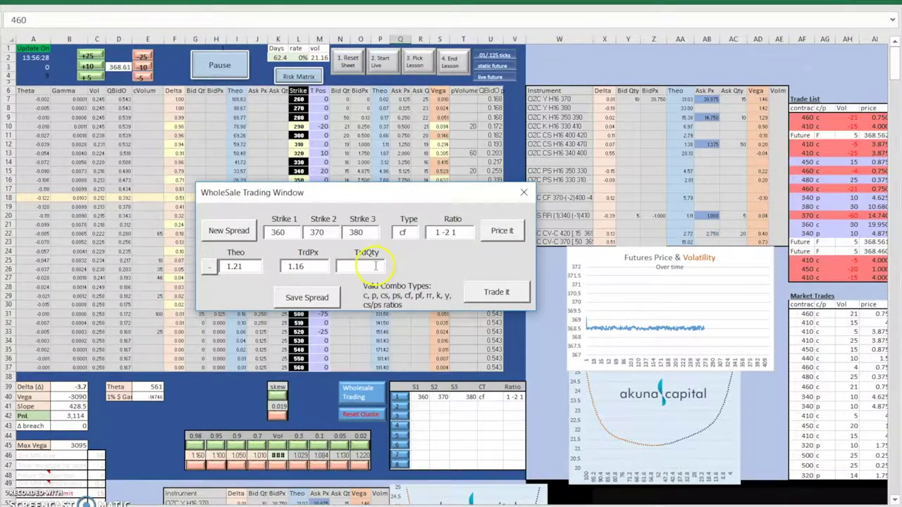
text(0)
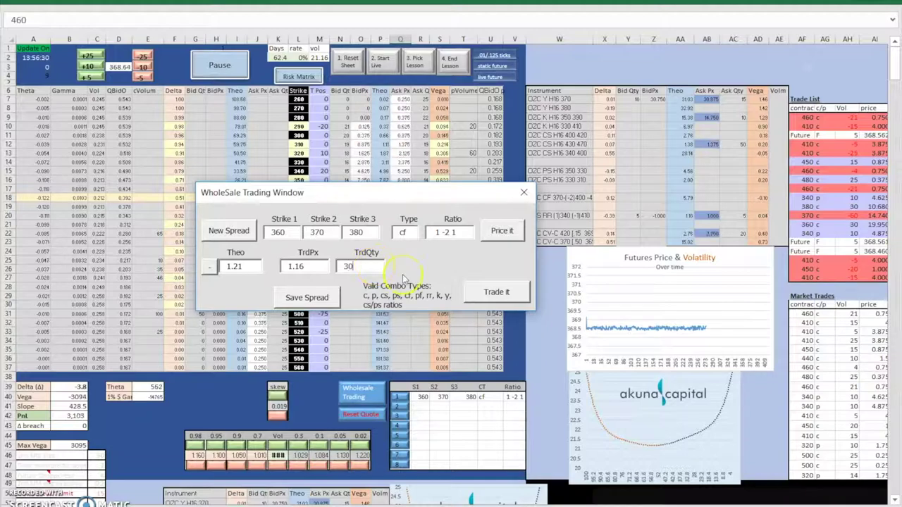
click(502, 292)
click(524, 193)
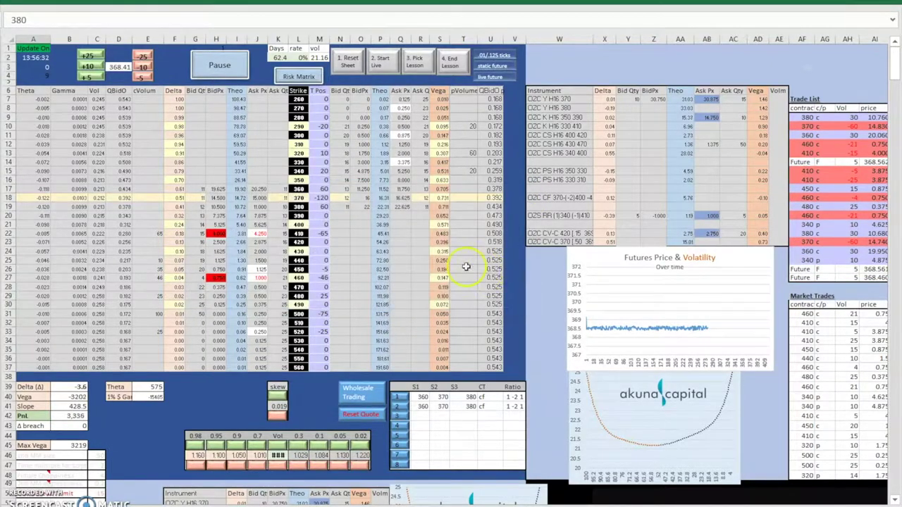
Sell 15 more 410 calls and 4 more 460 calls with the quotes reset, and buy 5 futures as a hedge.
click(372, 413)
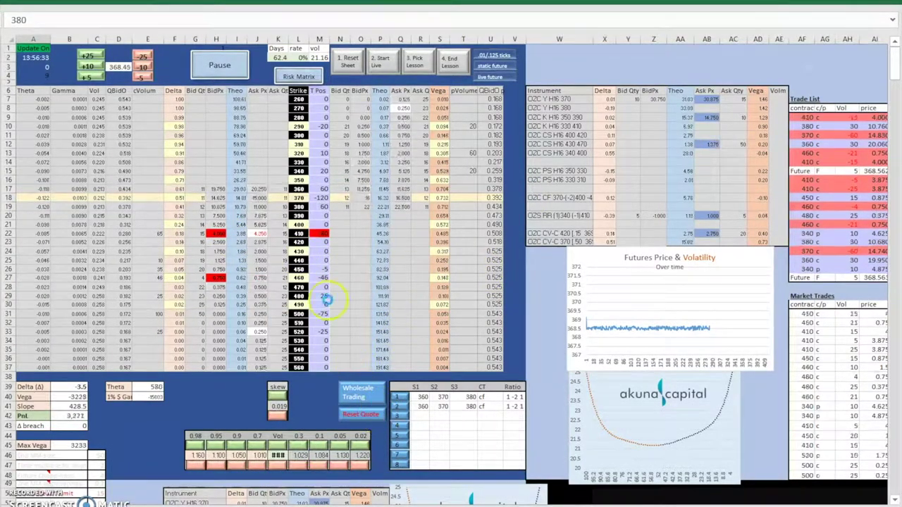
click(366, 413)
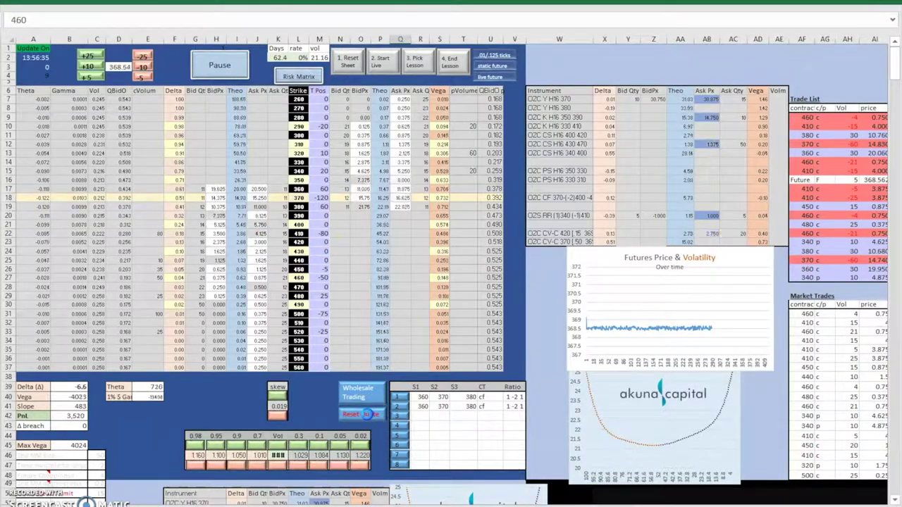
click(88, 76)
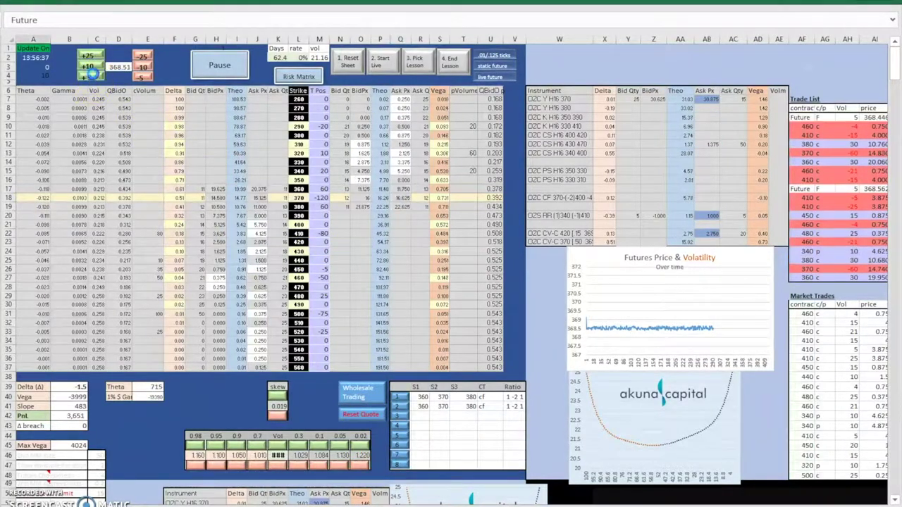
click(360, 414)
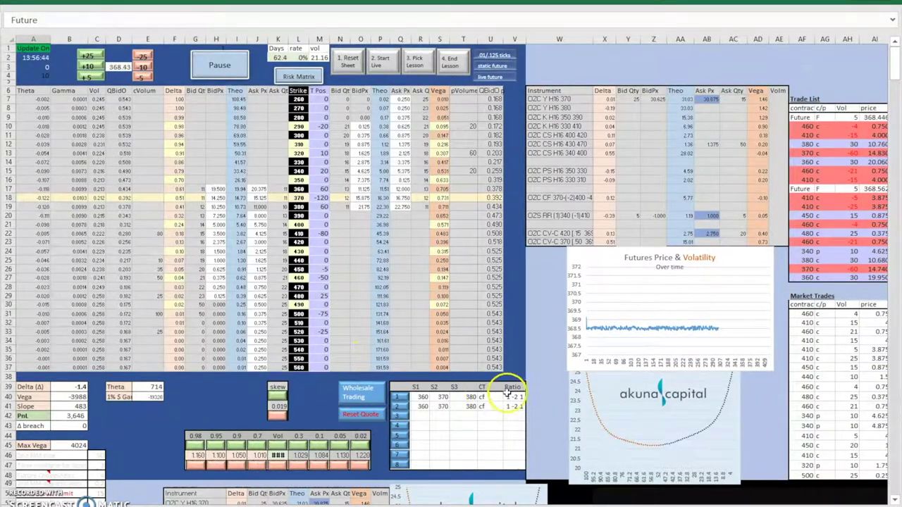
Buy 5 of the 340/410 risk reversal at the offered price of 1.000.
click(398, 398)
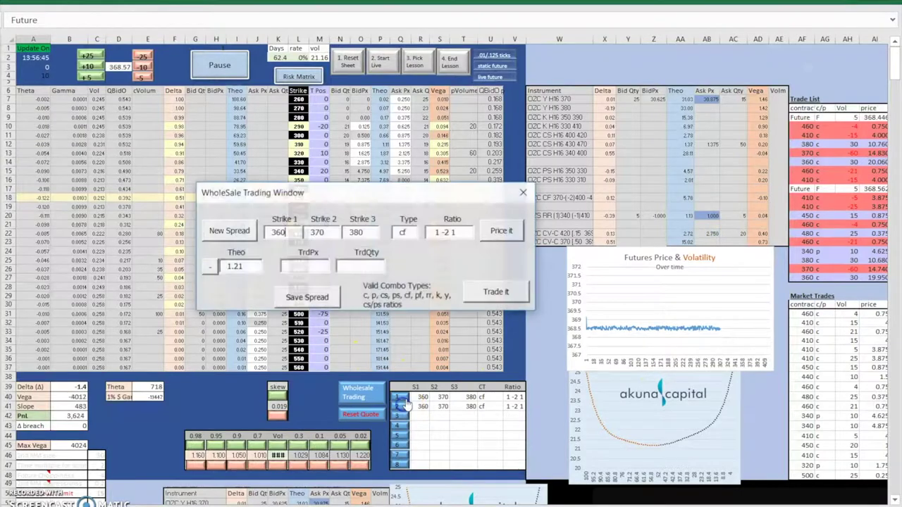
click(523, 192)
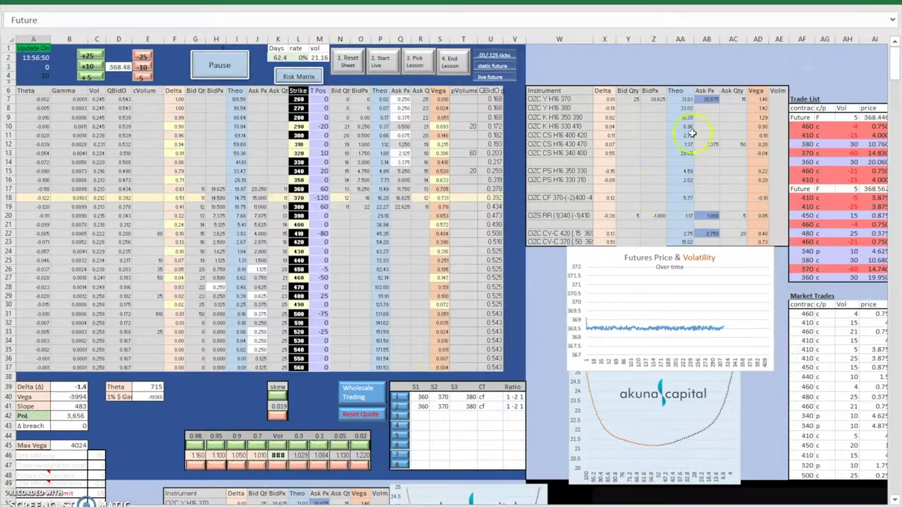
click(703, 219)
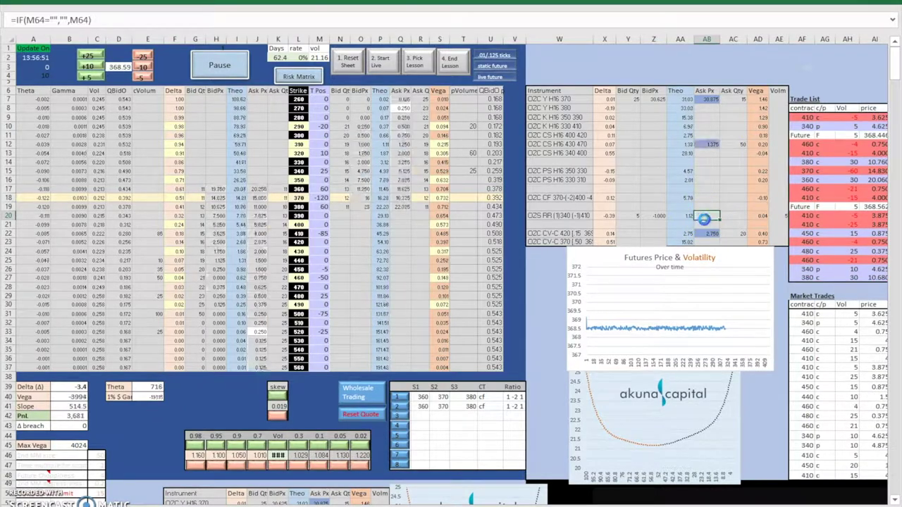
Buy 25 of the 430/470 call spread at the offered 1.375 and try to trade the 420 CV-C at 2.750.
click(713, 145)
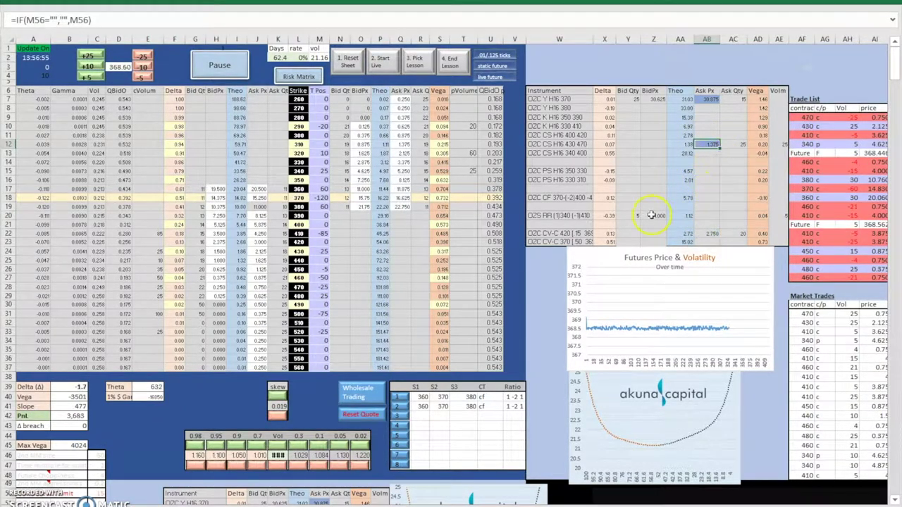
click(704, 234)
click(400, 171)
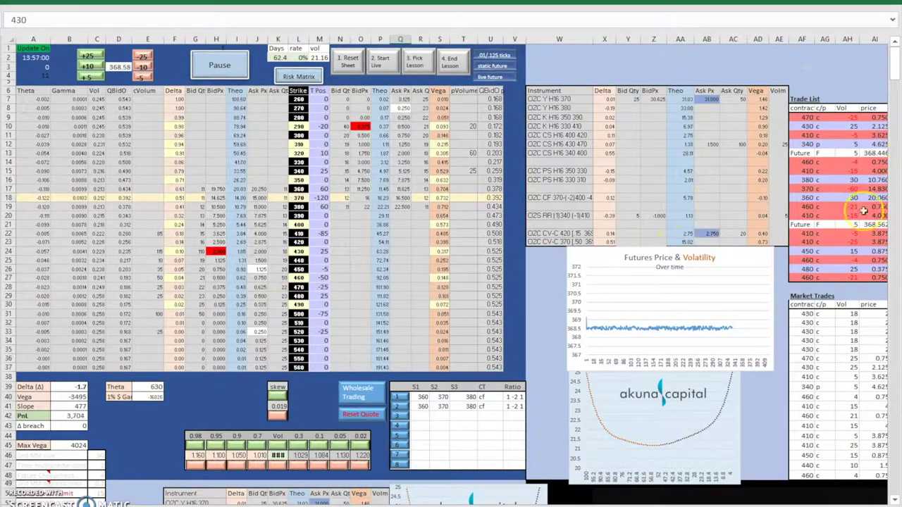
click(716, 235)
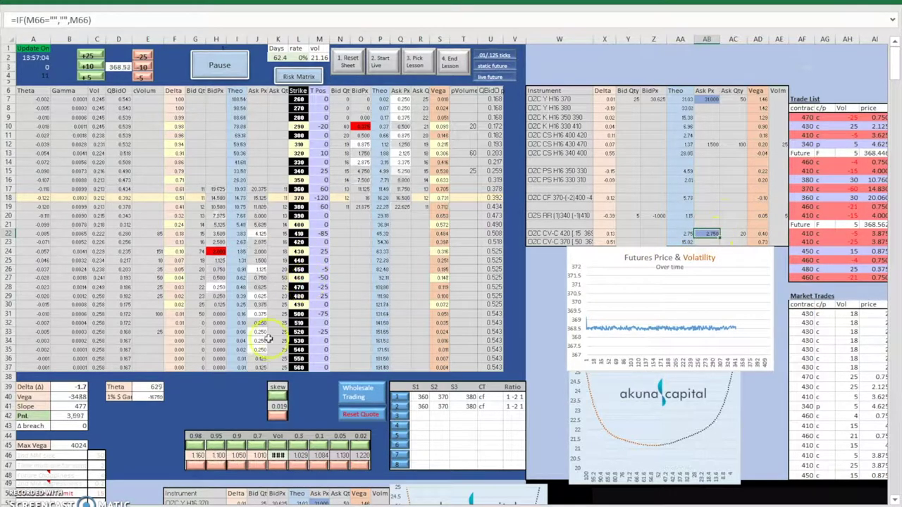
Raise the wing volatility multipliers to 1.172 at 0.98 delta, 1.086 at 0.1, 1.133 at 0.05 and 1.223 at 0.02.
click(213, 445)
click(193, 445)
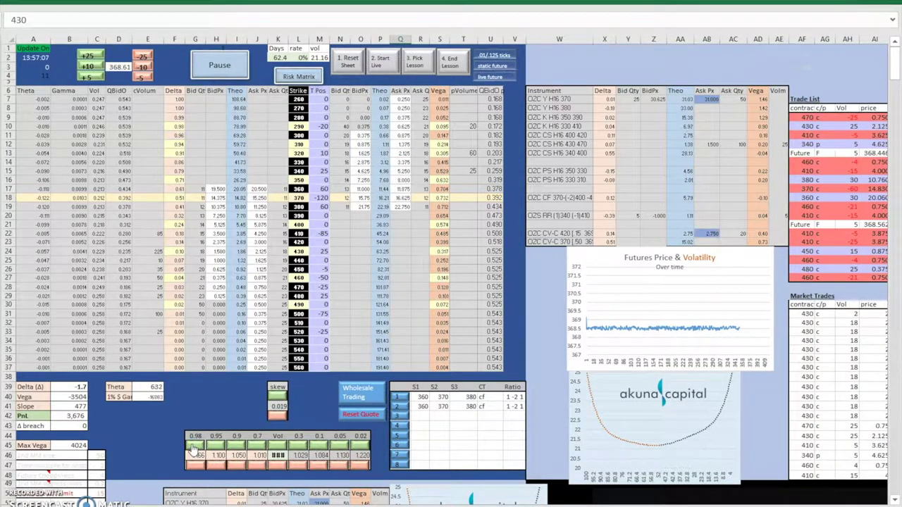
click(215, 447)
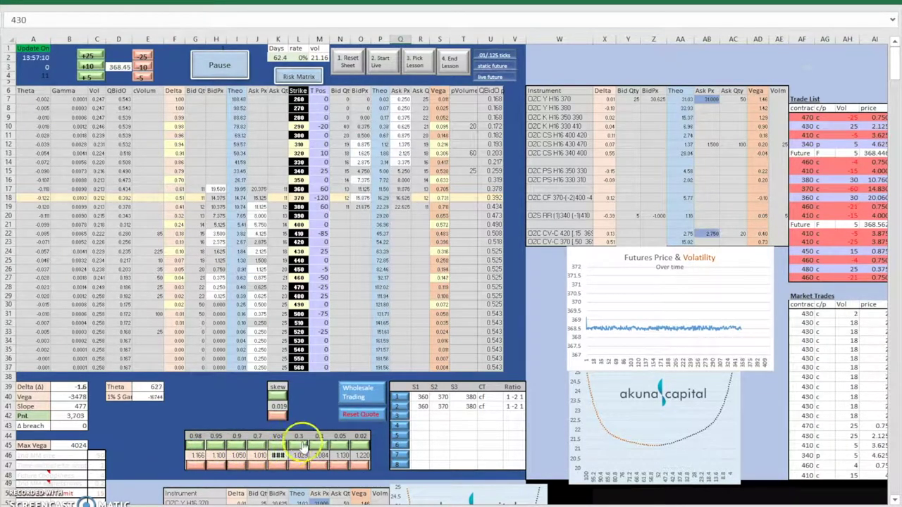
click(190, 444)
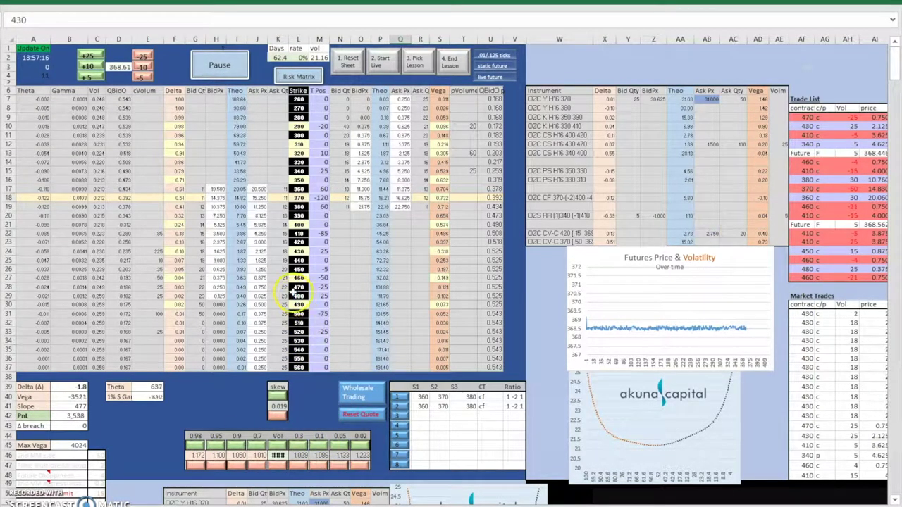
Buy 44 of the 450 calls at 0.875, sell 40 of the 440 calls at 1.375, and reset the quotes.
click(257, 268)
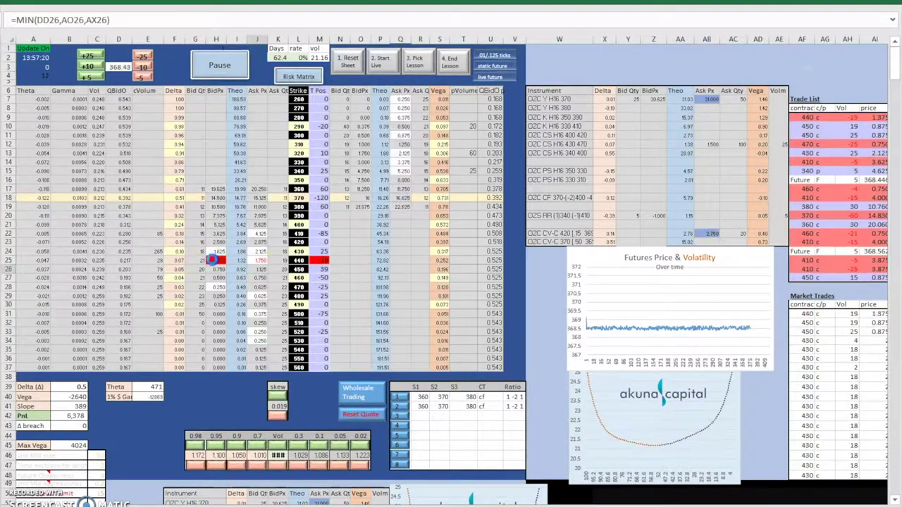
click(216, 260)
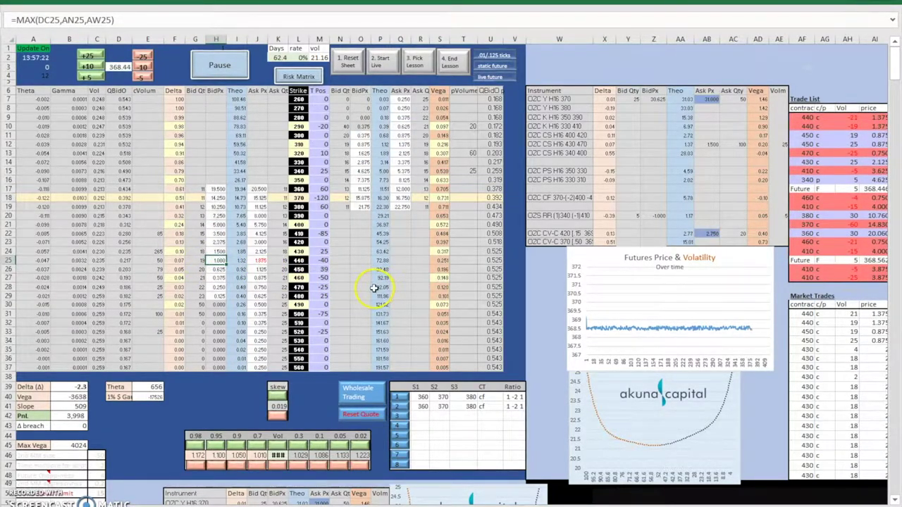
click(371, 425)
click(371, 423)
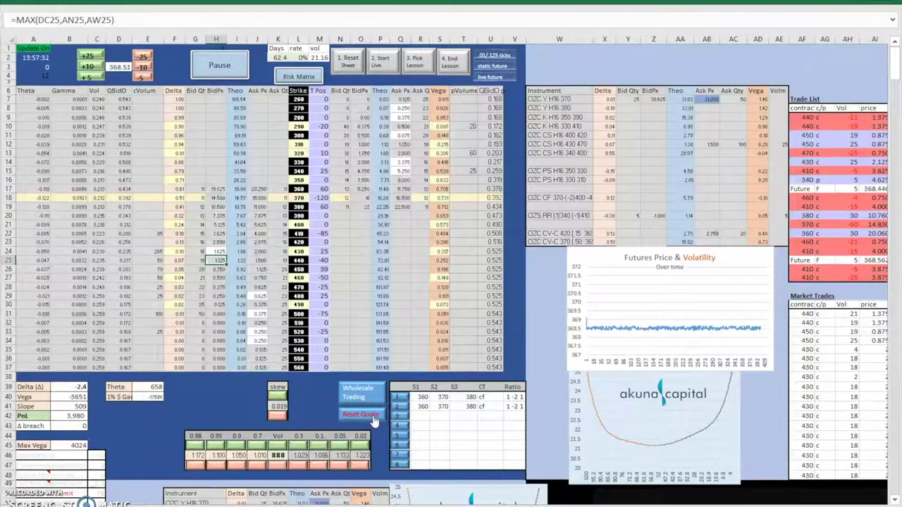
click(368, 412)
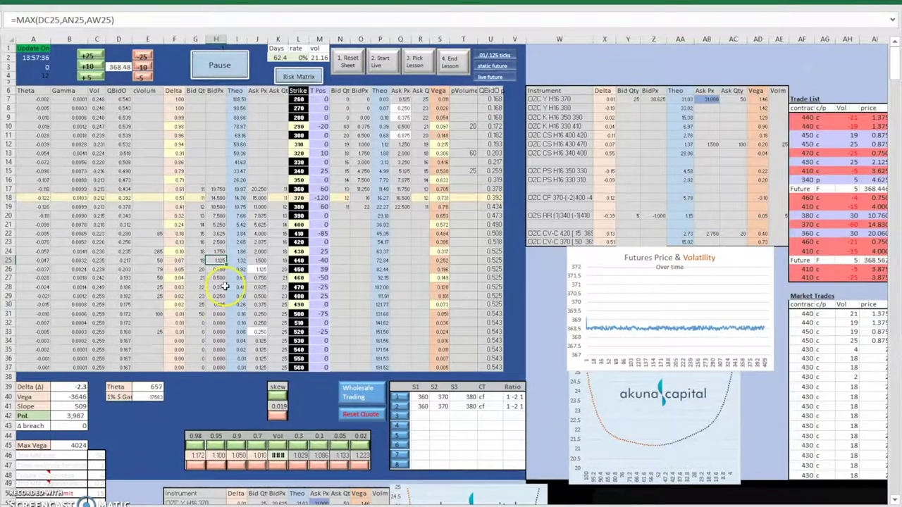
Buy 80 more 450 calls at 0.875 and 20 of the 320 puts, and sell 20 of the 410 calls at 4.000.
click(394, 384)
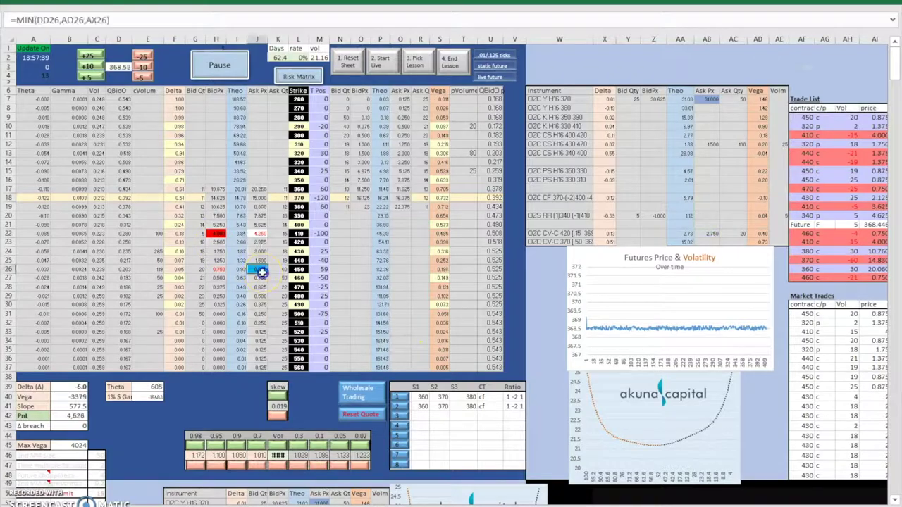
click(348, 415)
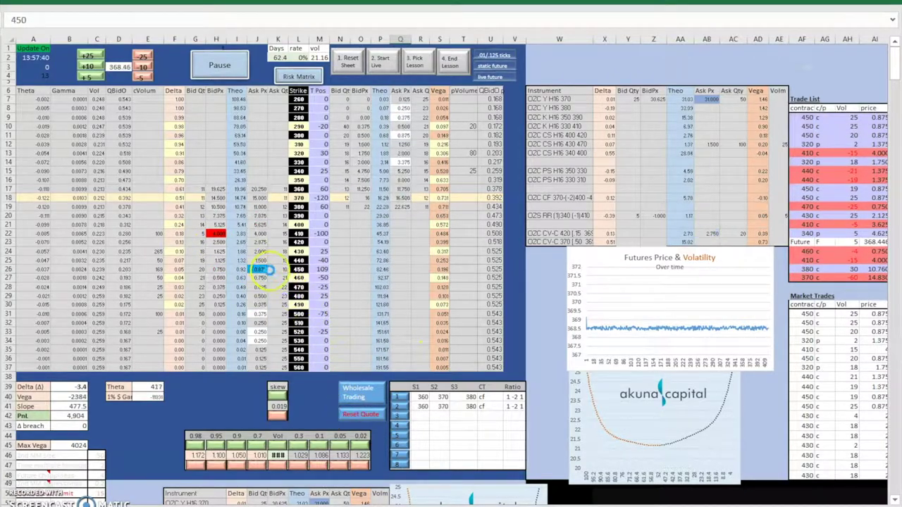
click(259, 270)
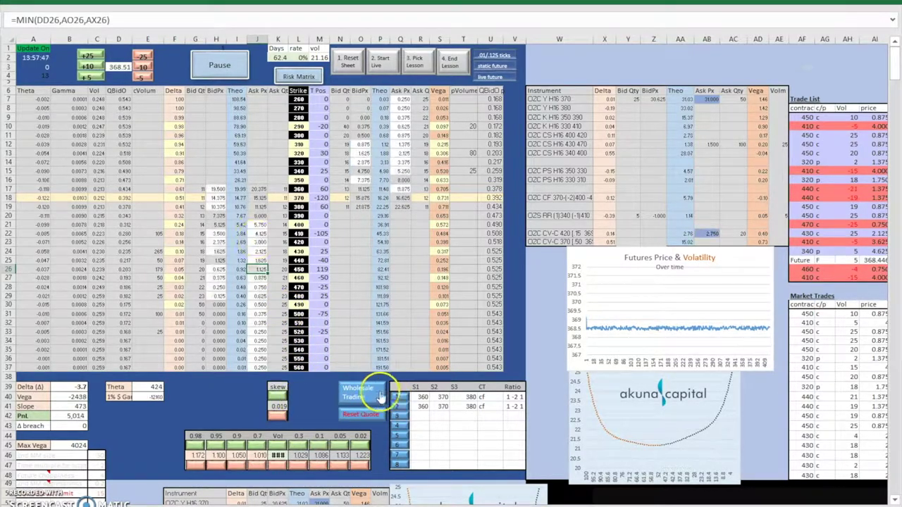
Buy 5 futures as a delta hedge, reset the quotes, and buy 20 more 320 puts at 1.750.
click(112, 68)
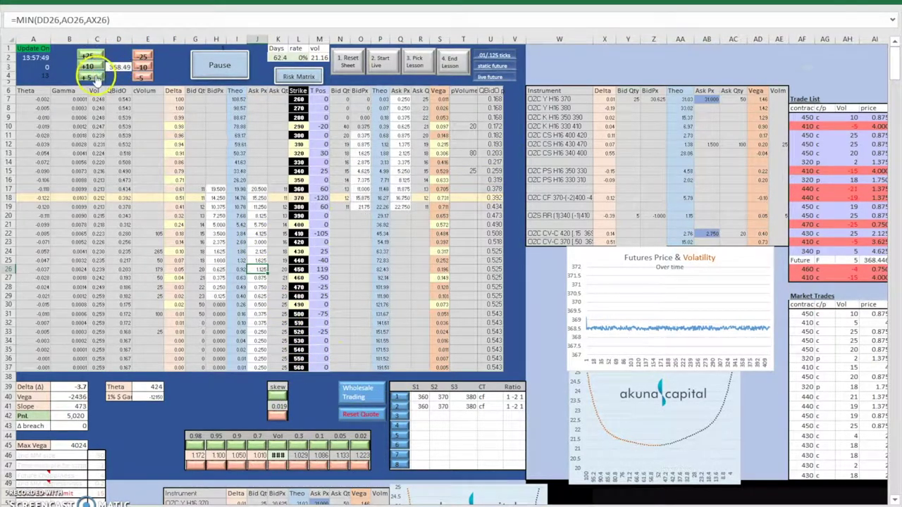
click(373, 423)
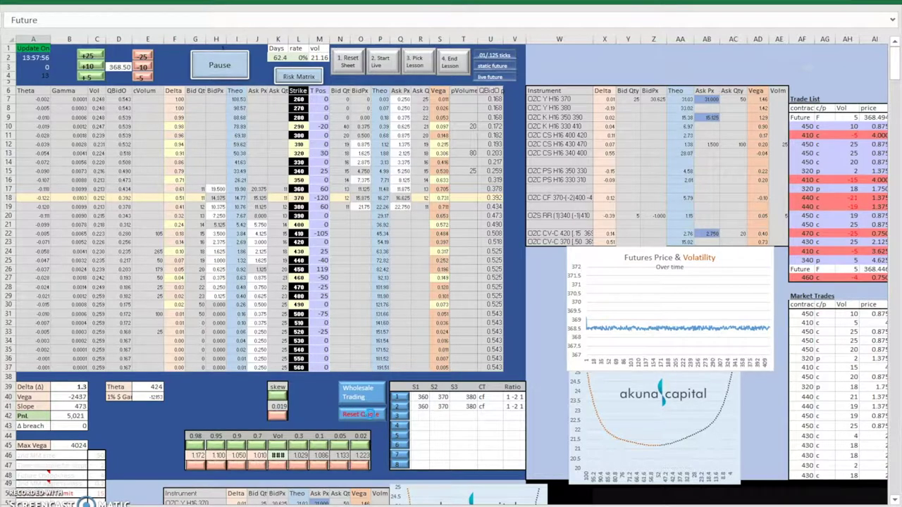
click(421, 375)
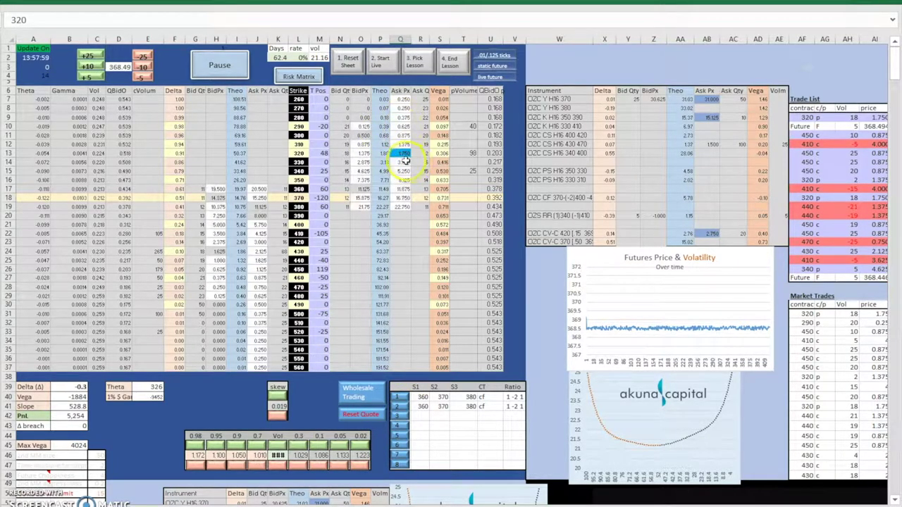
click(402, 153)
click(320, 245)
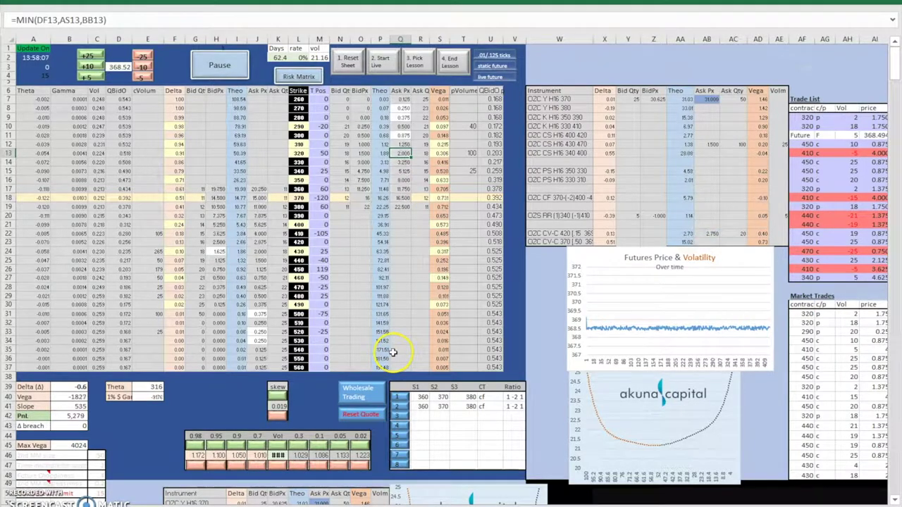
Buy 50 of the 370 straddle at the offered 31.000 and lower the base volatility to 21.10.
click(710, 103)
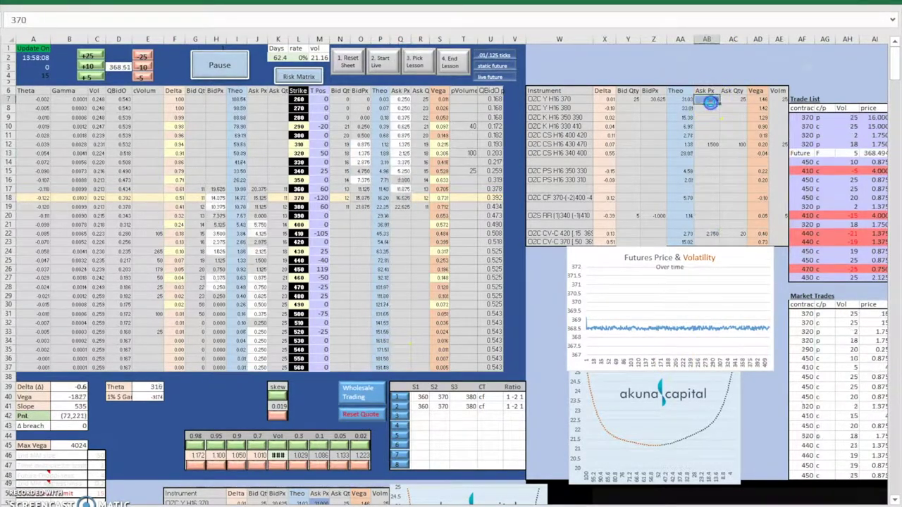
click(695, 171)
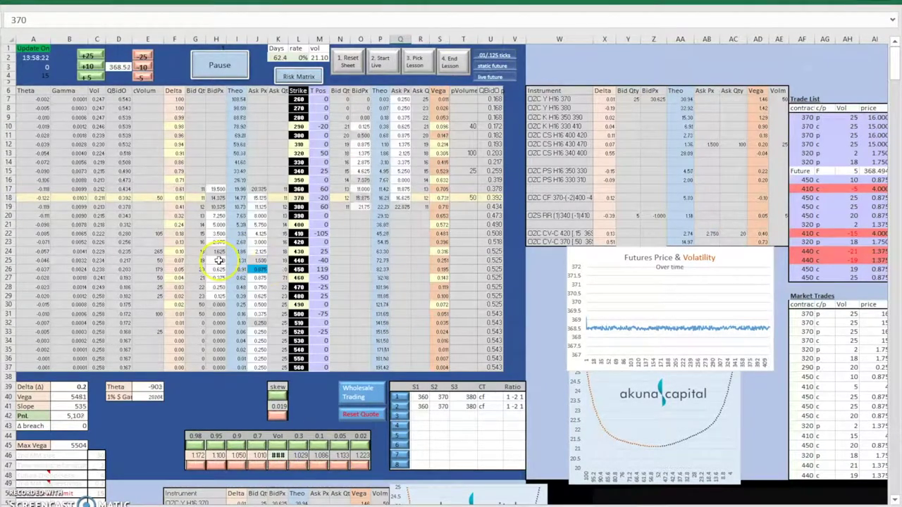
click(254, 269)
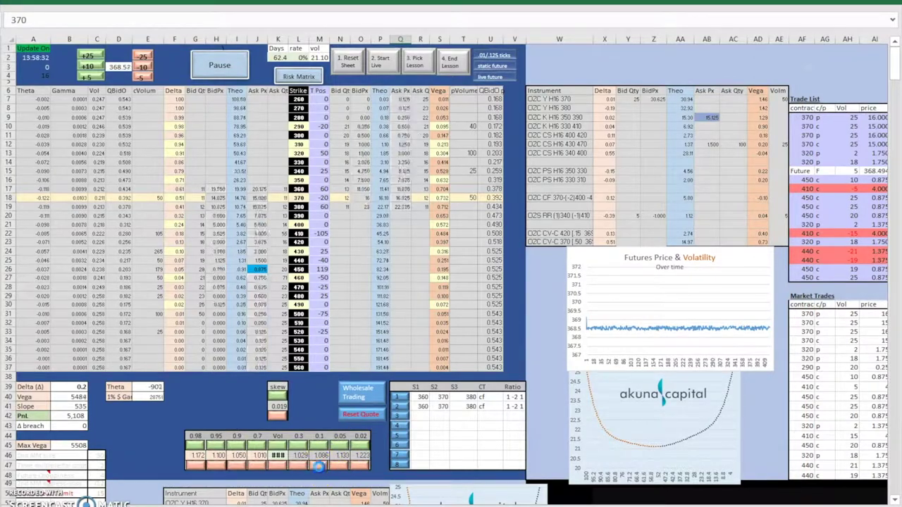
Lower the 0.1 and 0.02 delta volatility multipliers to 1.080 and 1.214, and sell 22 of the 480 calls and 30 of the 290 puts.
click(220, 296)
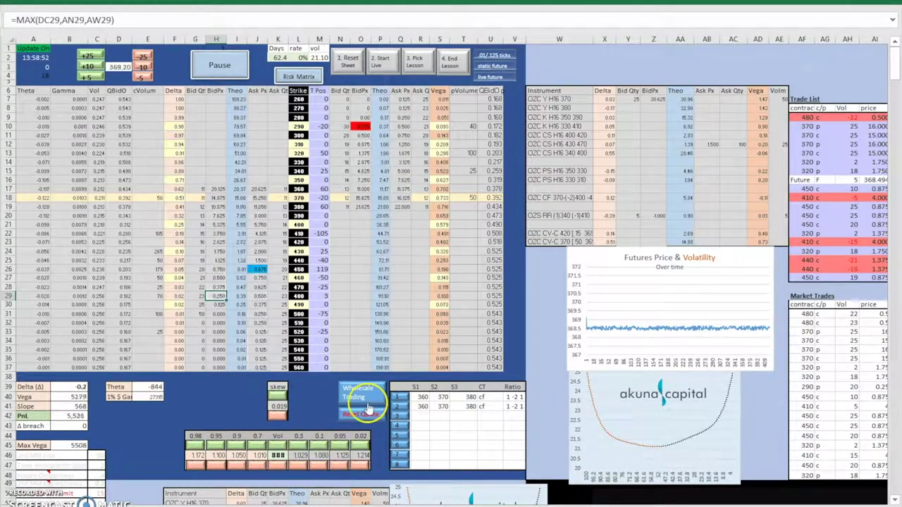
click(357, 126)
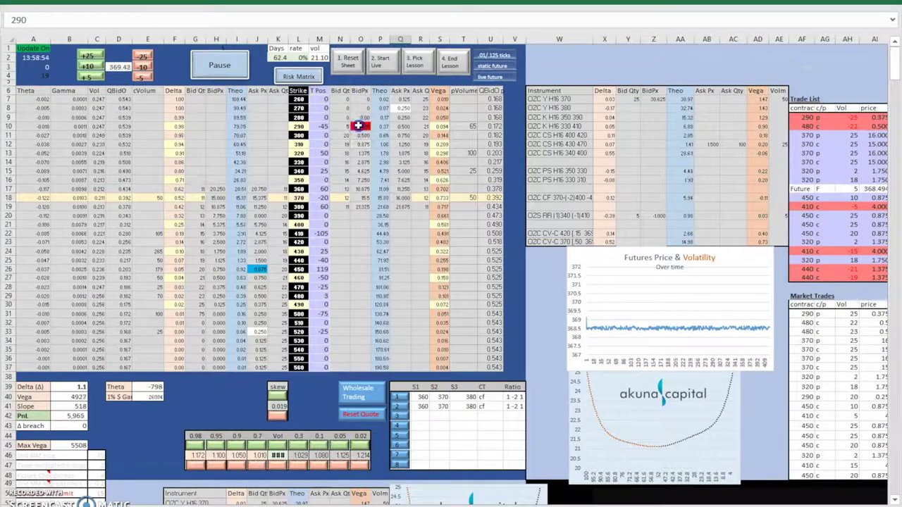
click(361, 416)
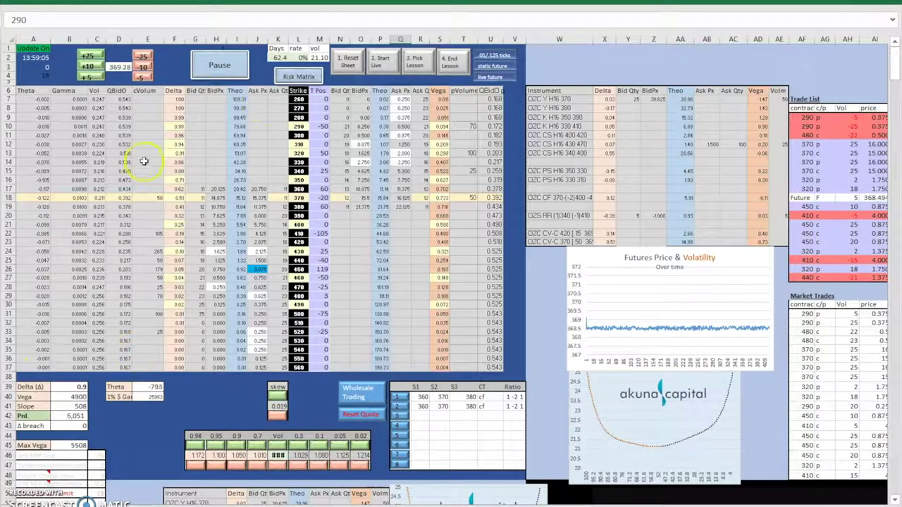
Open the risk matrix to examine P&L and Greeks across the range of futures price moves.
click(299, 76)
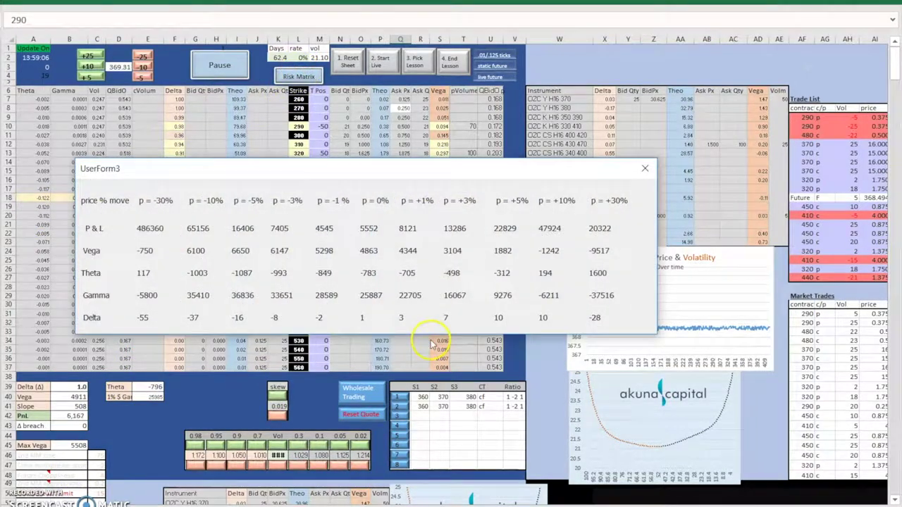